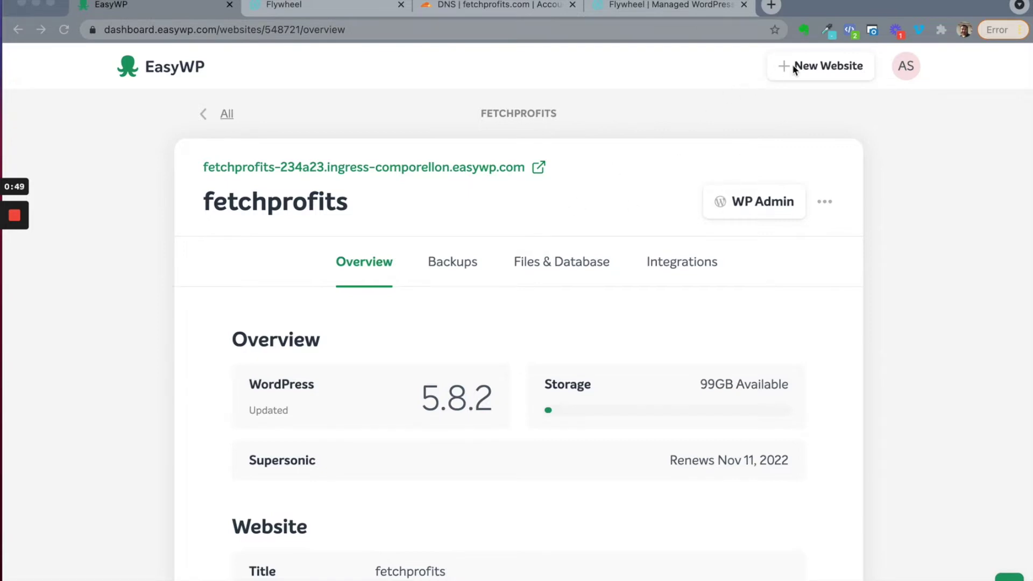
Step: Review the Flywheel home page, the Flywheel sites dashboard and the EasyWP overview of the fetchprofits website
left_click(808, 115)
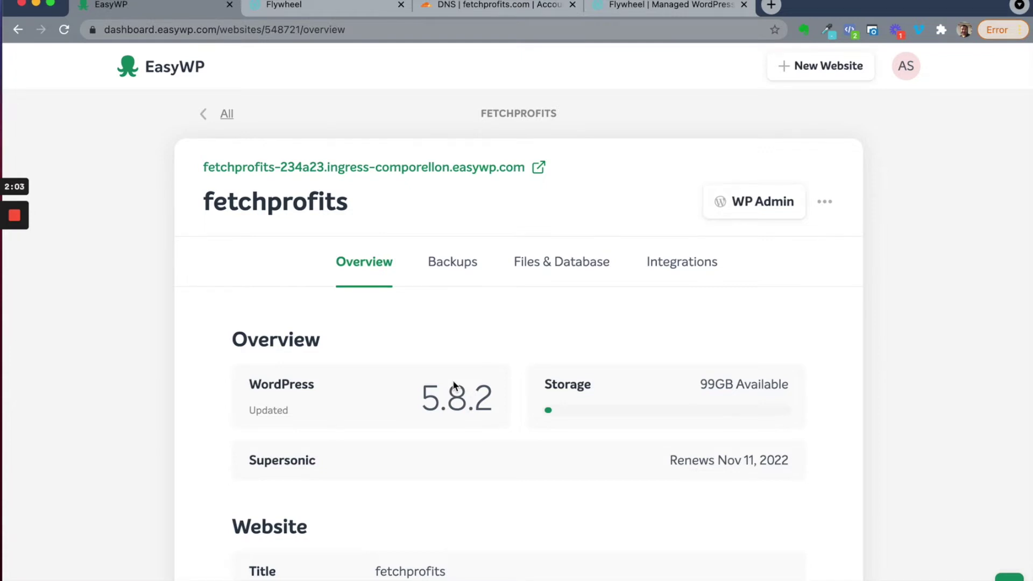
left_click(634, 7)
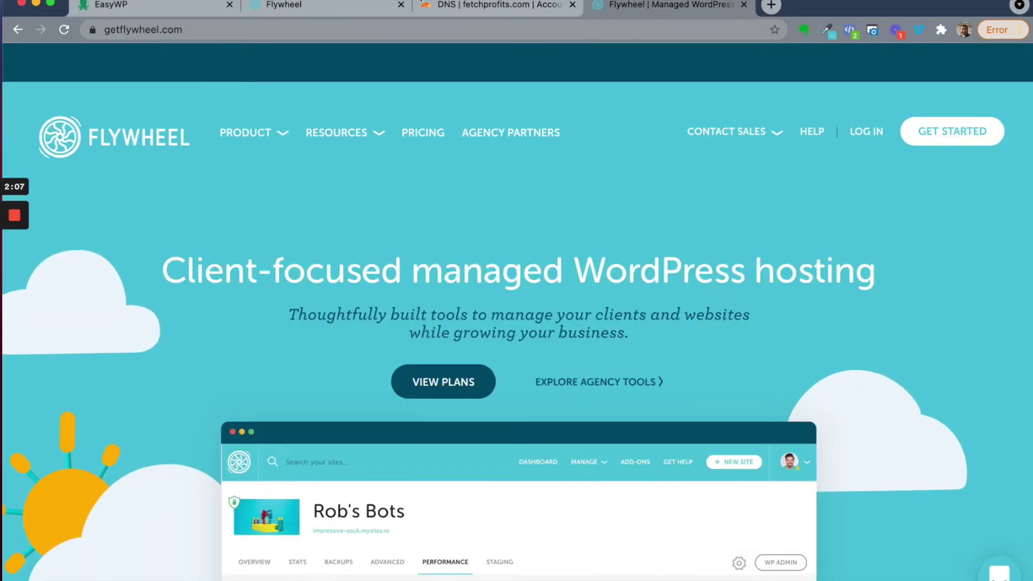
left_click(296, 7)
scroll(558, 380, "down", 1)
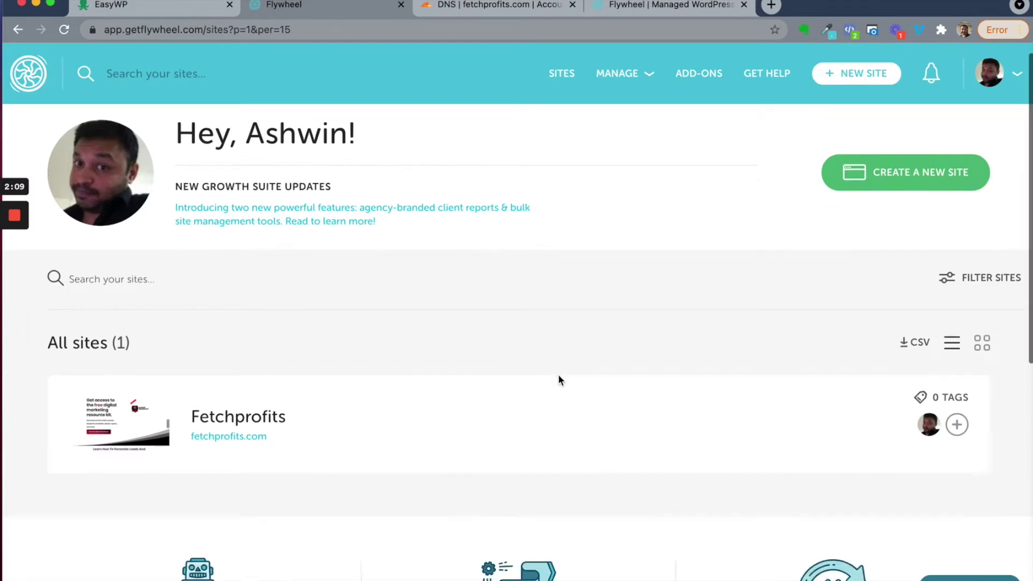
scroll(559, 380, "down", 3)
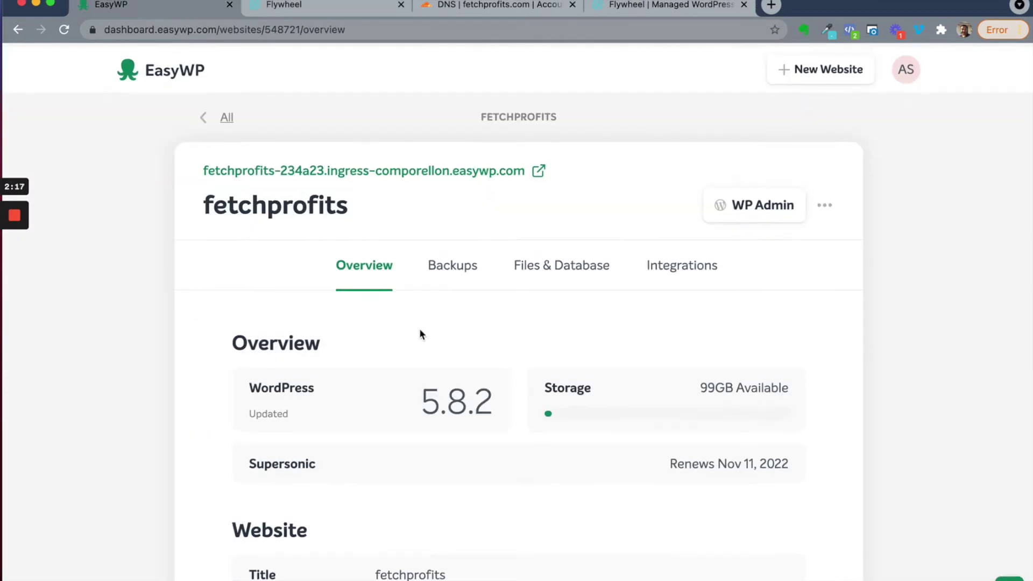
scroll(420, 334, "down", 1)
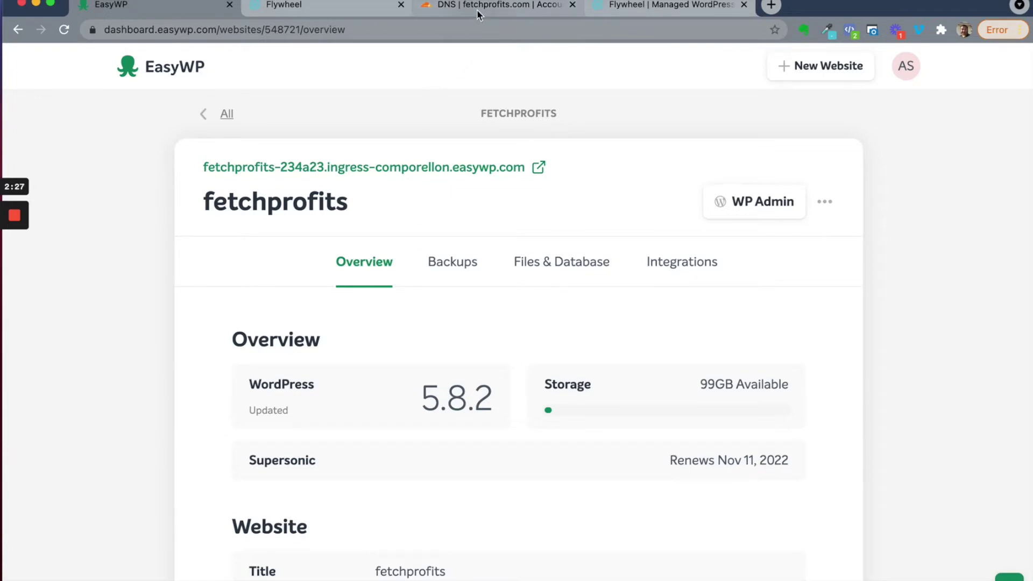
Step: Switch to Cloudflare and examine the existing DNS records of fetchprofits.com
left_click(481, 16)
scroll(545, 217, "down", 2)
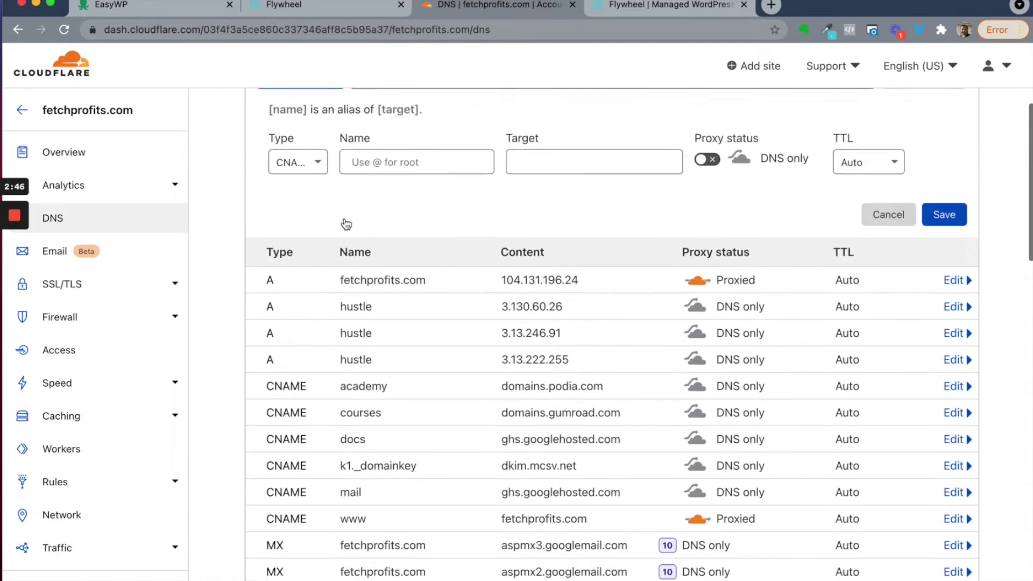
left_click(155, 7)
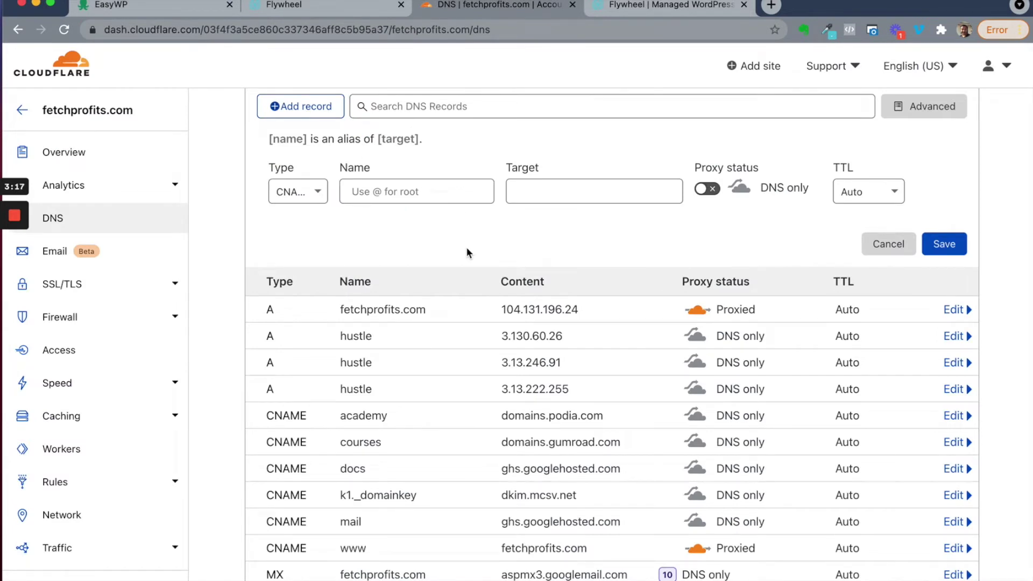
Step: Choose CNAME as the type of the new DNS record for fetchprofits.com
left_click(299, 191)
left_click(303, 334)
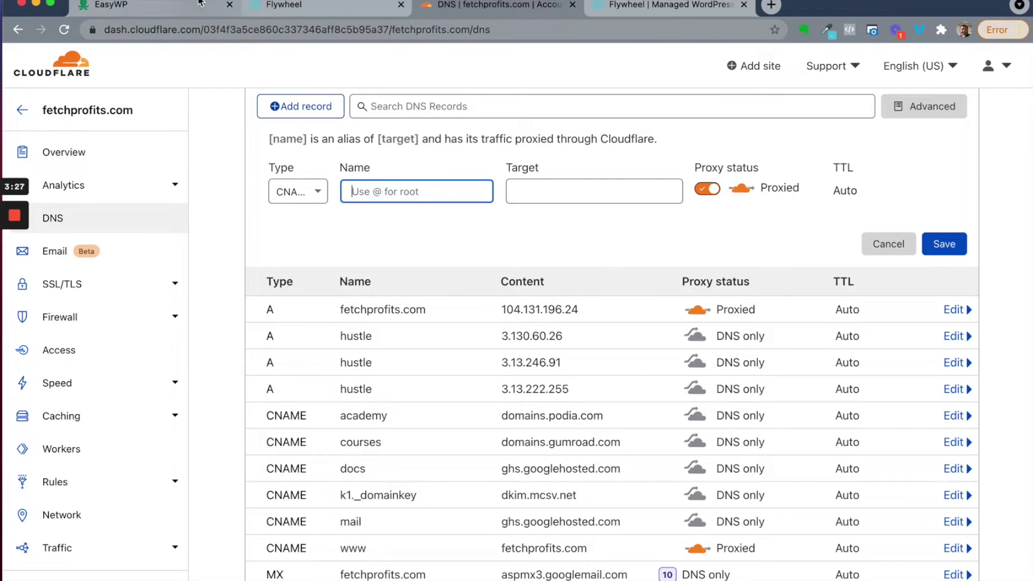
left_click(146, 5)
scroll(550, 318, "down", 5)
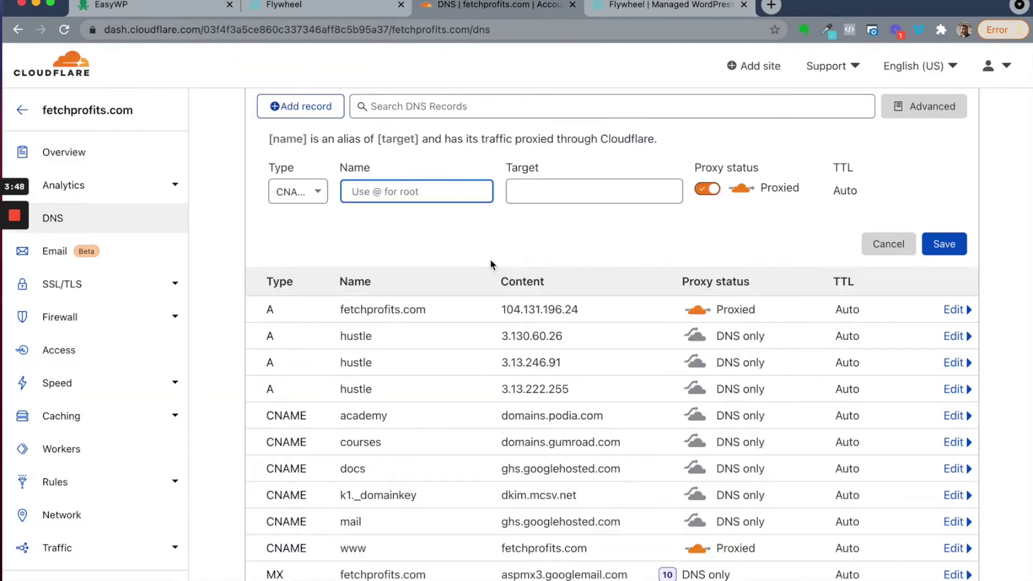
scroll(489, 259, "up", 2)
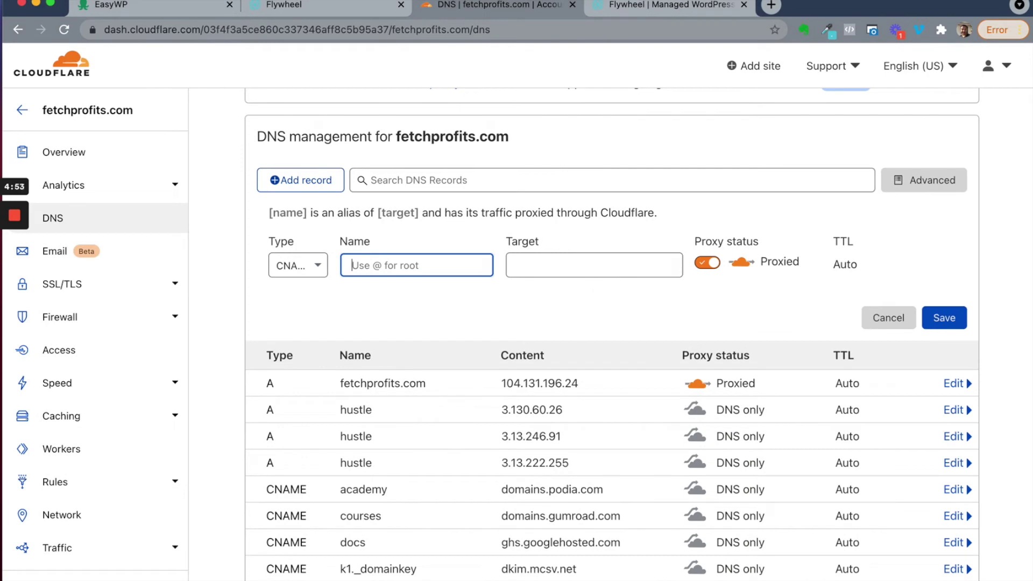
Step: Switch to EasyWP, start changing the fetchprofits website's domain and choose the option for a domain on another provider
left_click(171, 3)
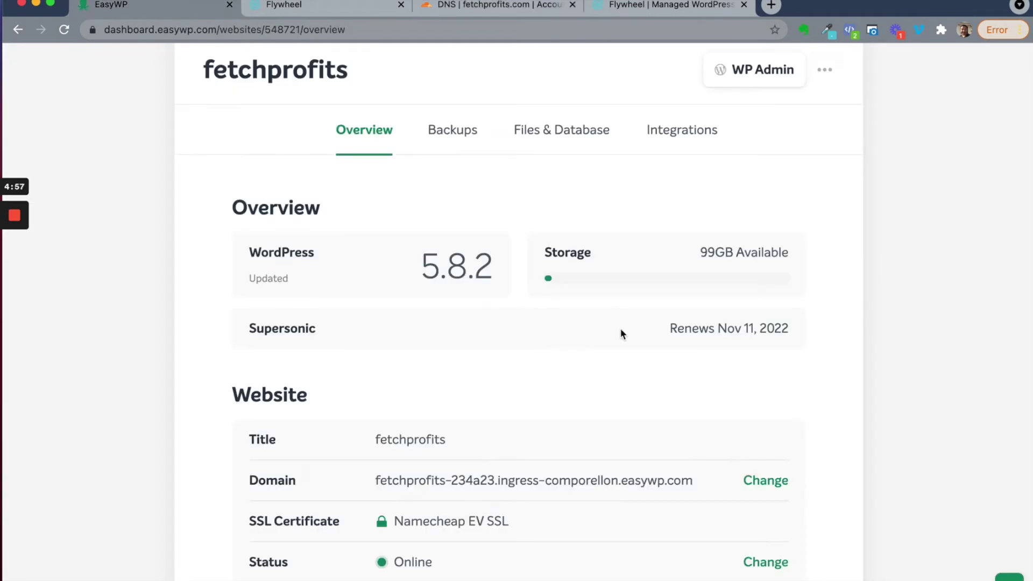
scroll(621, 333, "down", 5)
left_click(778, 351)
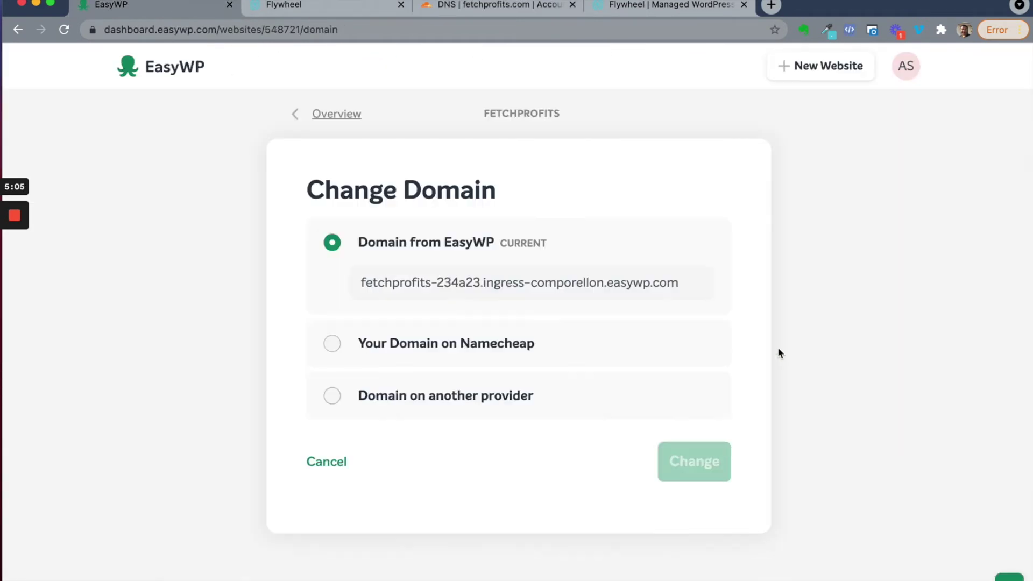
scroll(577, 286, "down", 1)
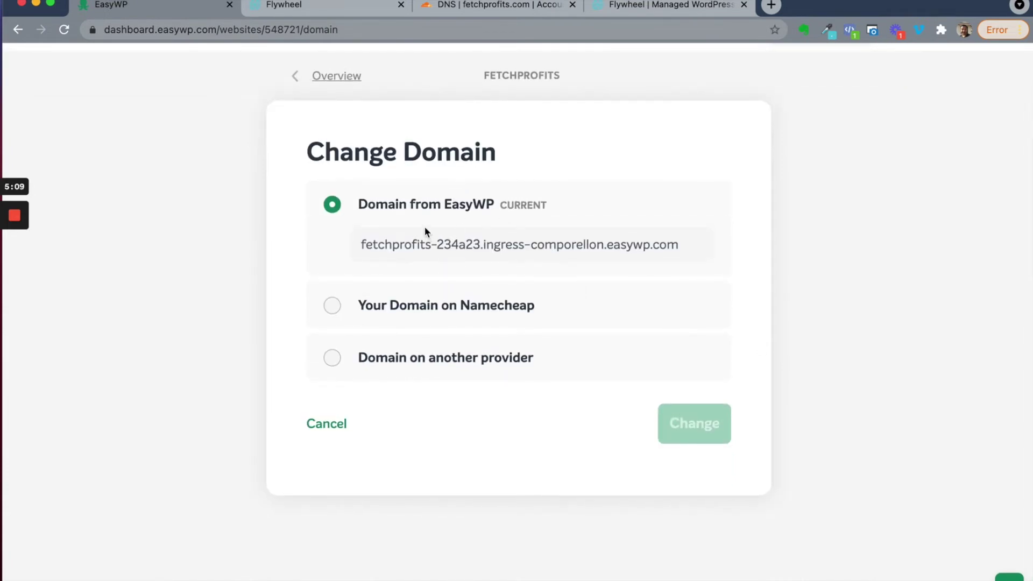
left_click(340, 364)
scroll(505, 409, "down", 3)
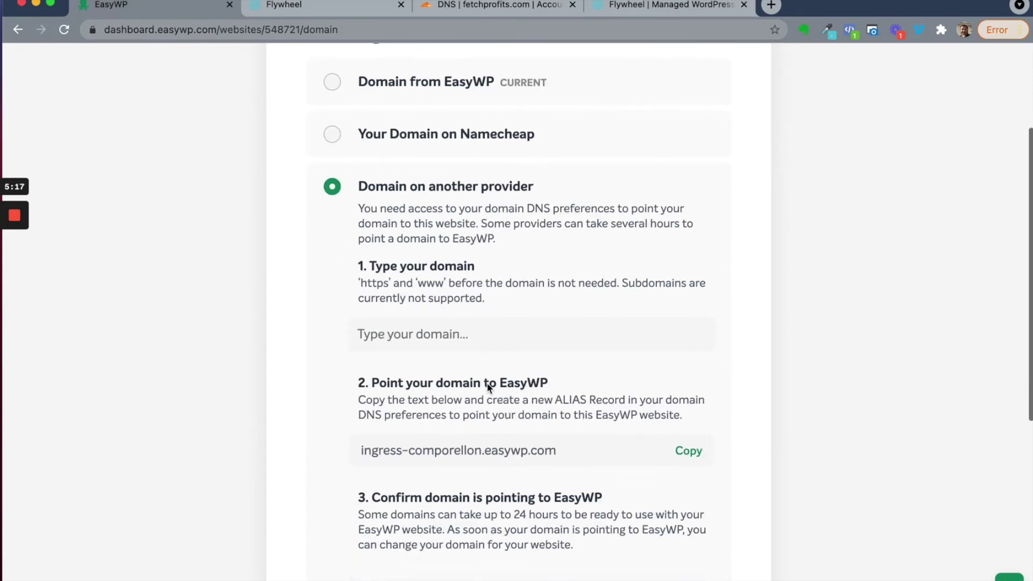
Step: Enter fetchprofits.com as the website's domain and select the pointing address ingress-comporellon.easywp.com for copying
left_click(440, 334)
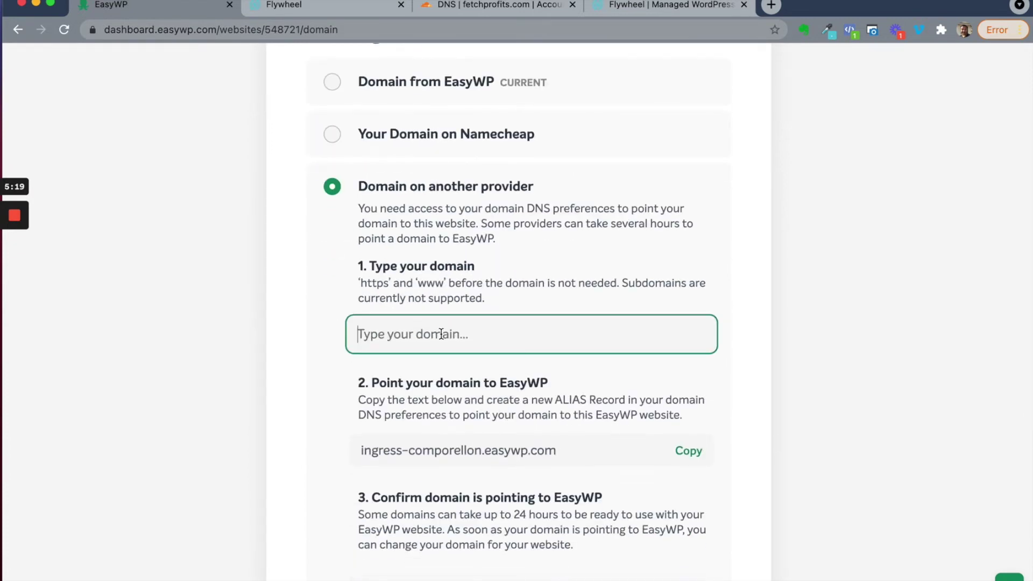
type("fetc")
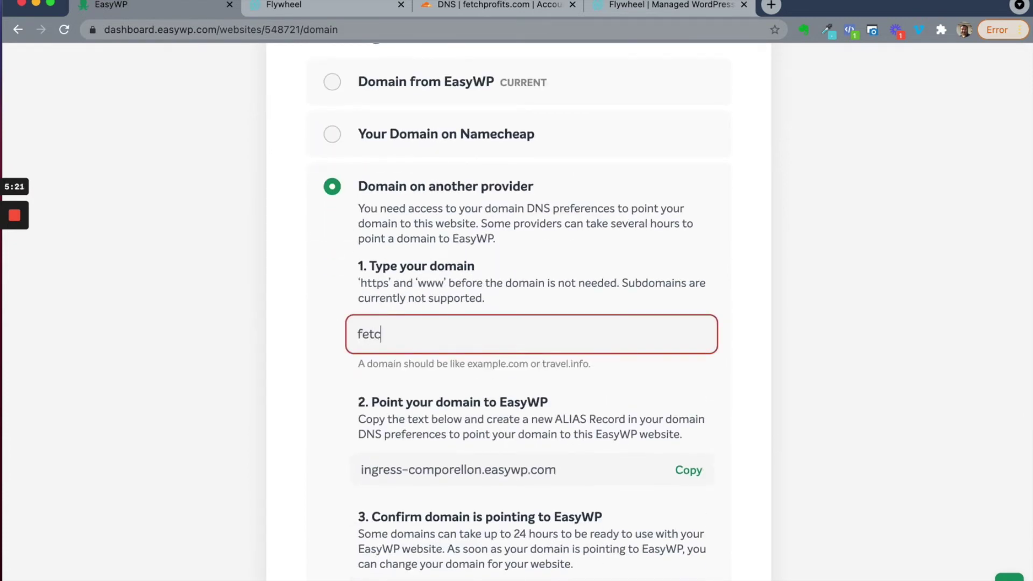
type("hprofits.com")
scroll(555, 398, "down", 3)
left_click_drag(573, 367, 382, 371)
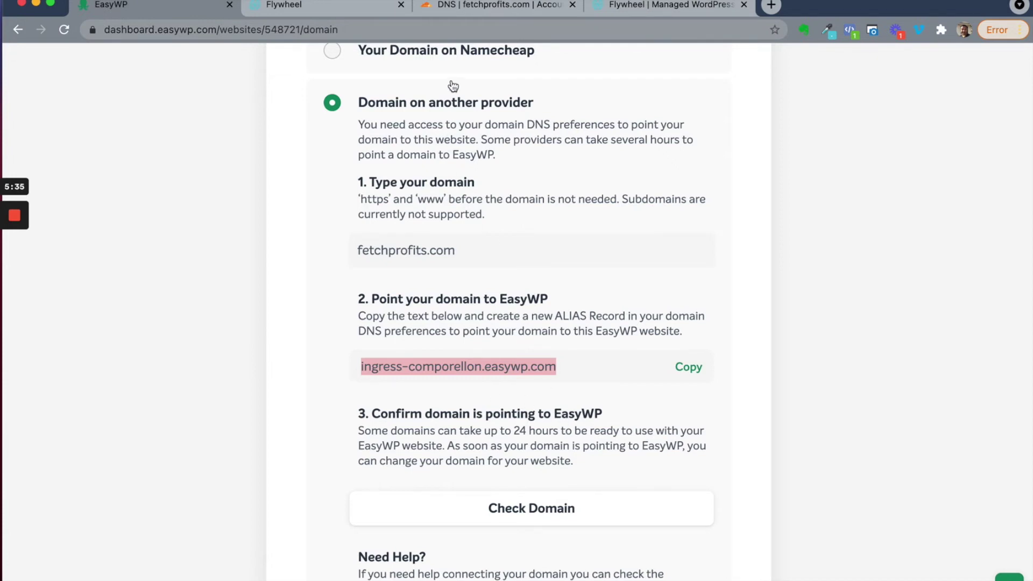
Step: Switch to Cloudflare and start a fresh CNAME record for fetchprofits.com
left_click(469, 9)
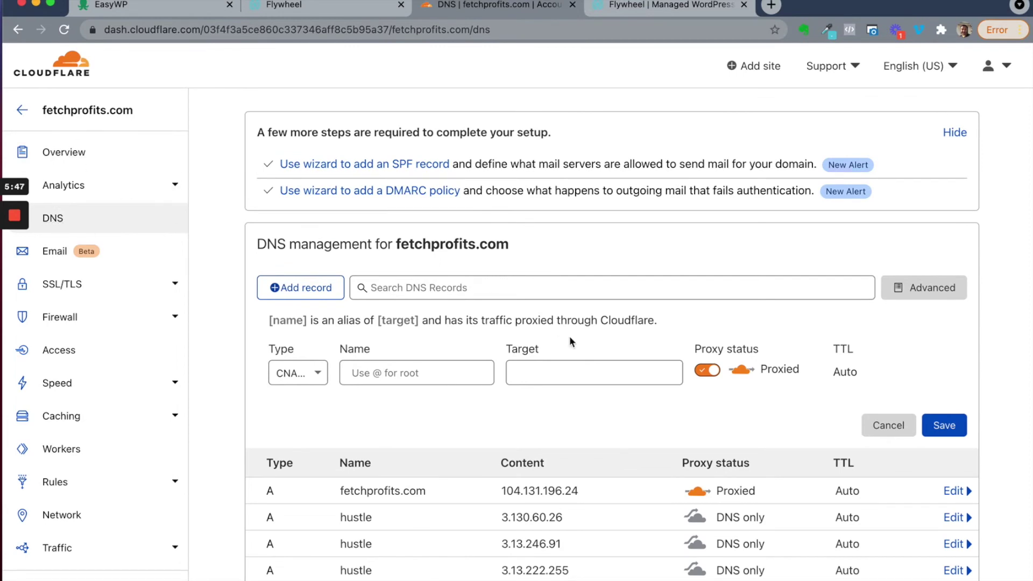
scroll(571, 344, "down", 3)
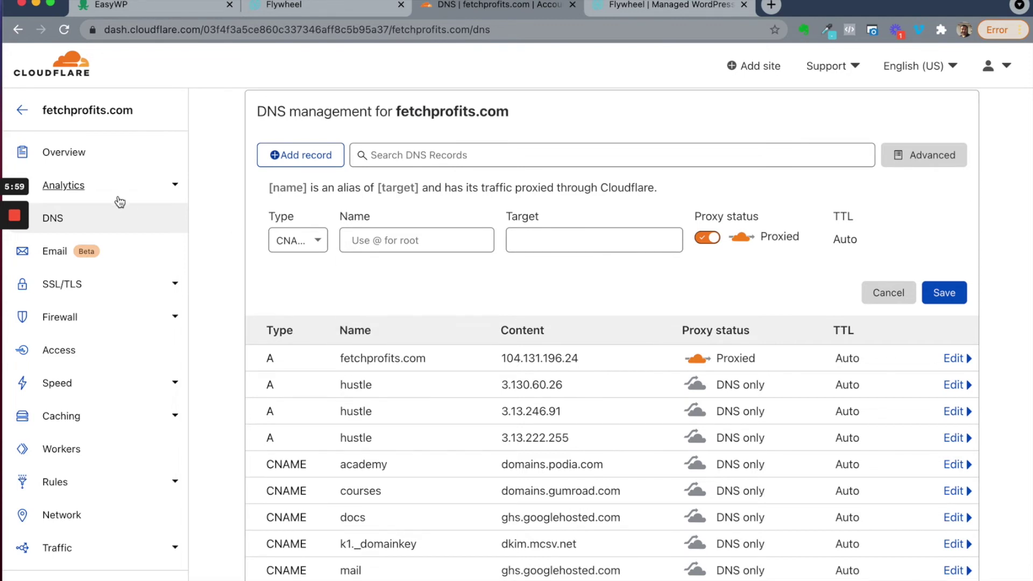
scroll(602, 365, "down", 2)
scroll(396, 208, "up", 4)
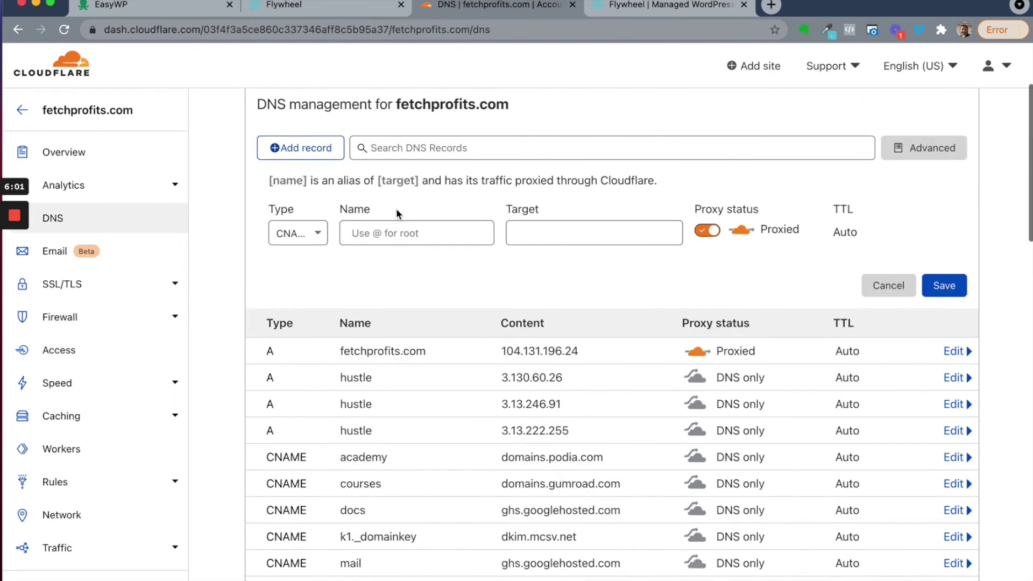
scroll(330, 188, "up", 2)
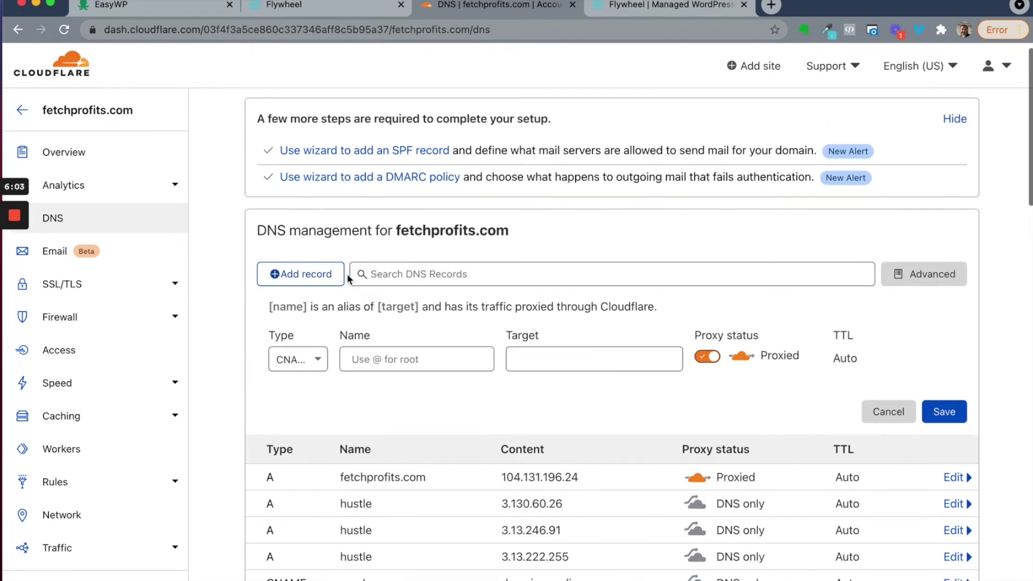
left_click(310, 277)
left_click(310, 277)
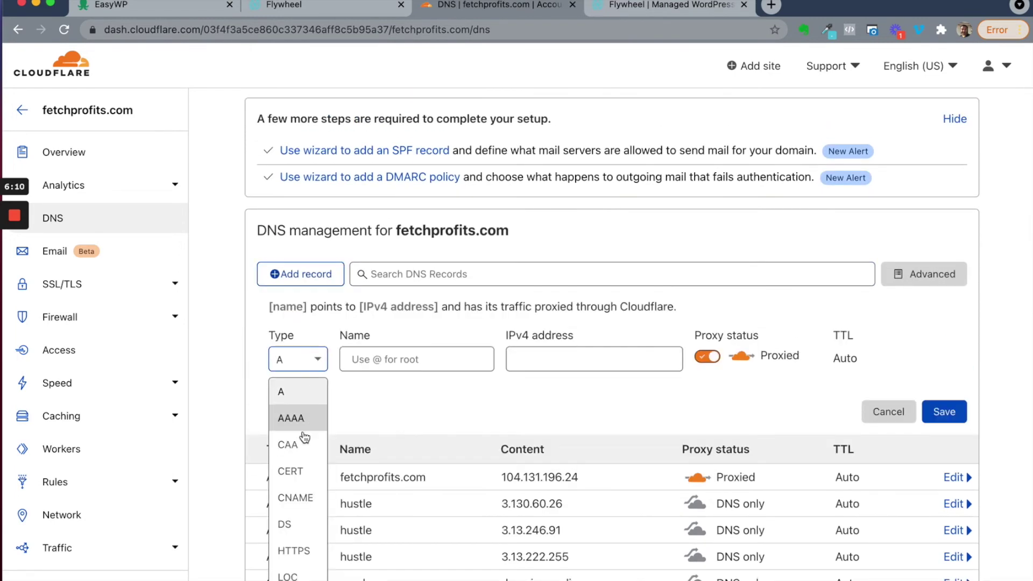
left_click(305, 501)
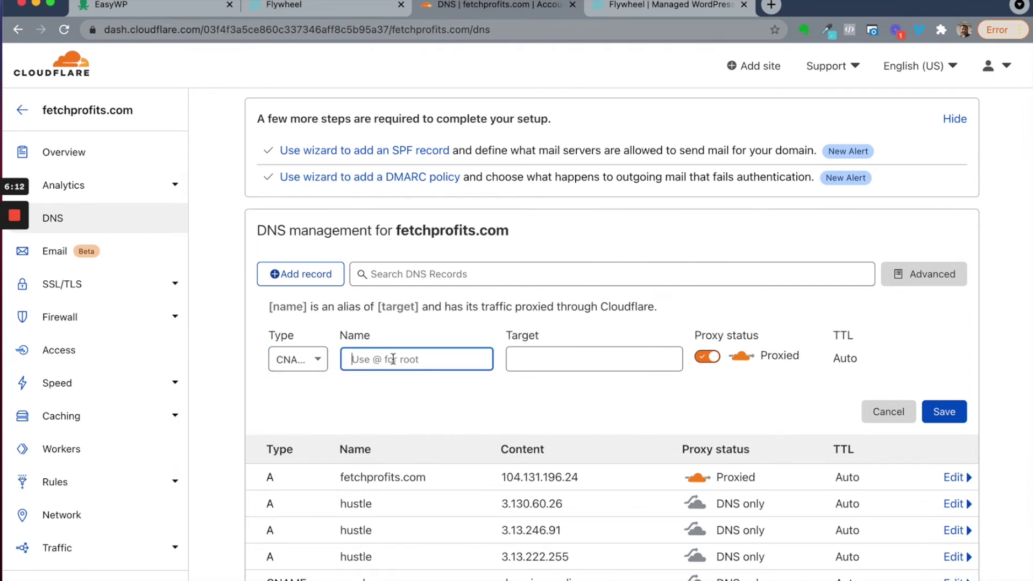
Step: Draft the root record with name @, target ingress-comporellon.easywp.com and DNS-only proxy status, and discard the draft
type("@")
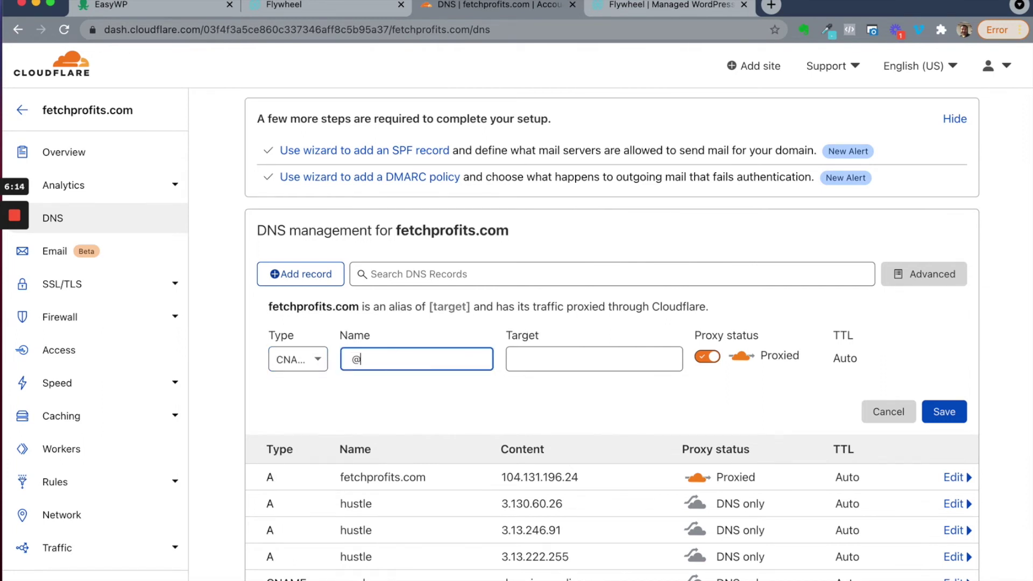
left_click(547, 366)
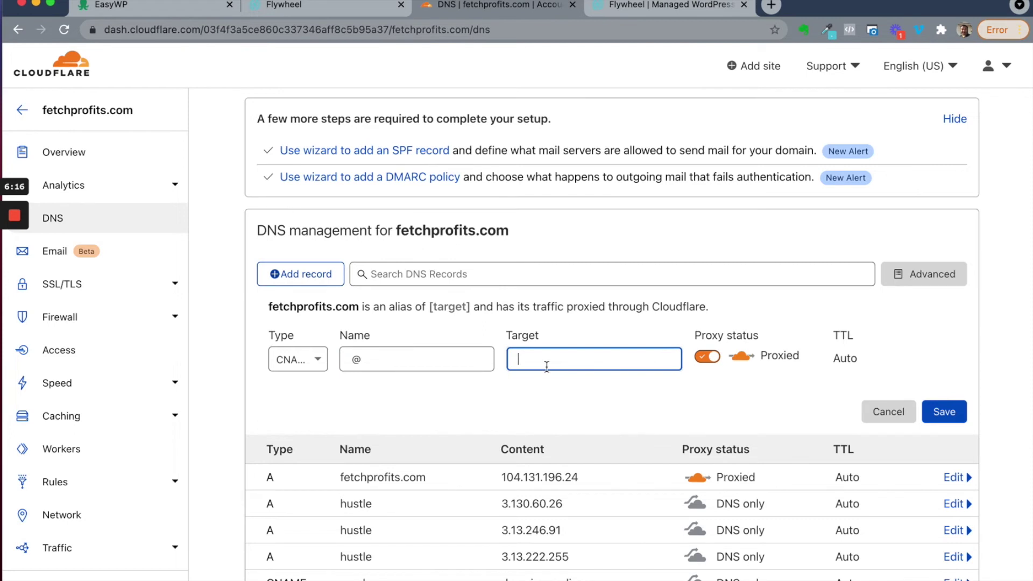
type("ingress-comporellon.easywp.com")
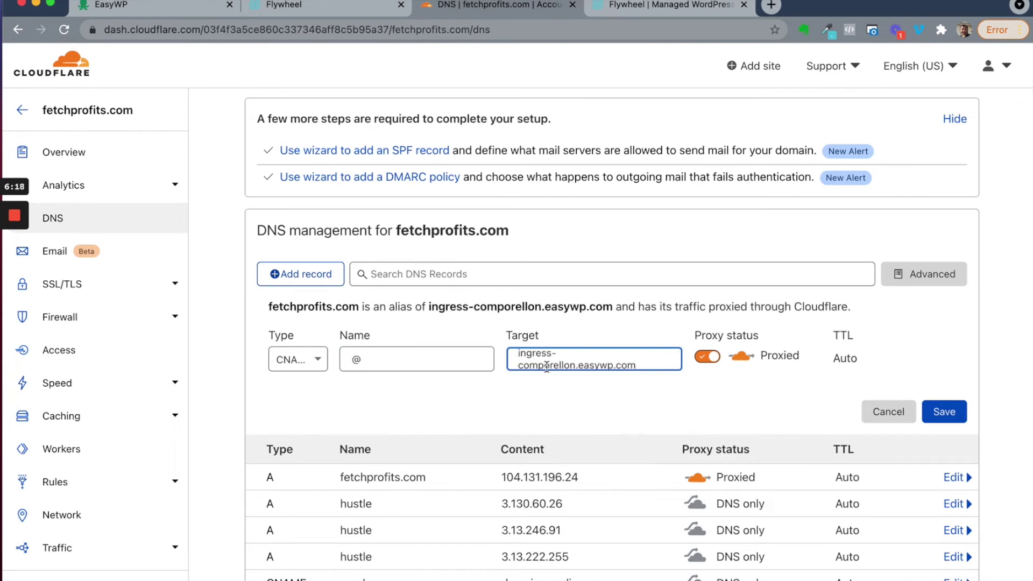
left_click(708, 357)
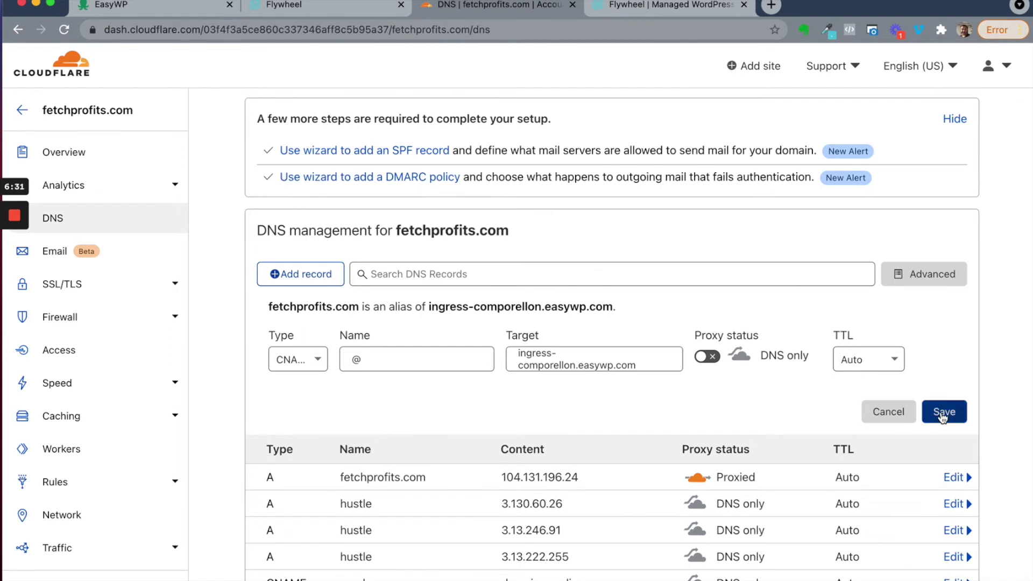
left_click(890, 413)
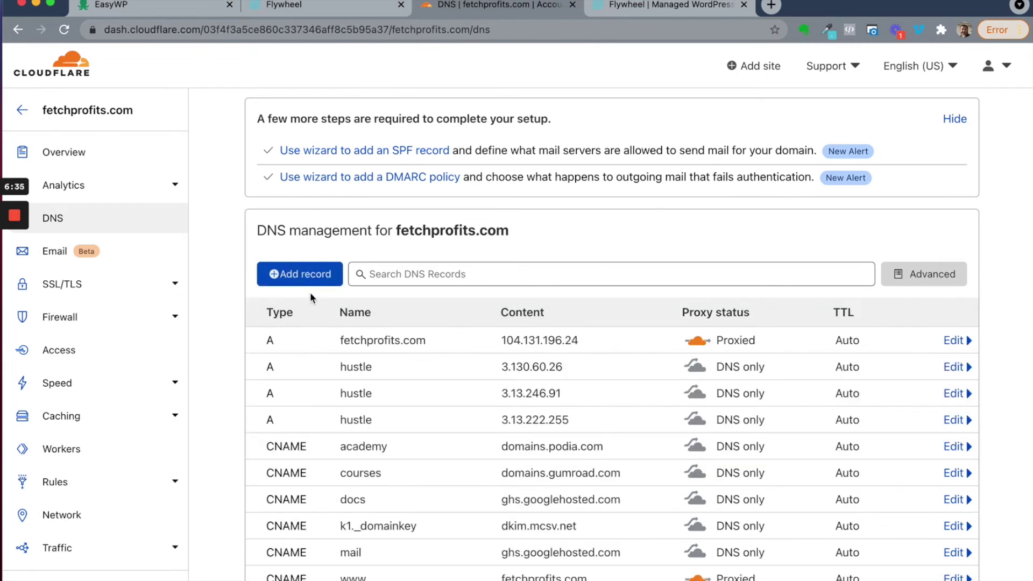
Step: Draft a new CNAME record named www with target ingress-comporellon.easywp.com and DNS-only proxy status
left_click(304, 280)
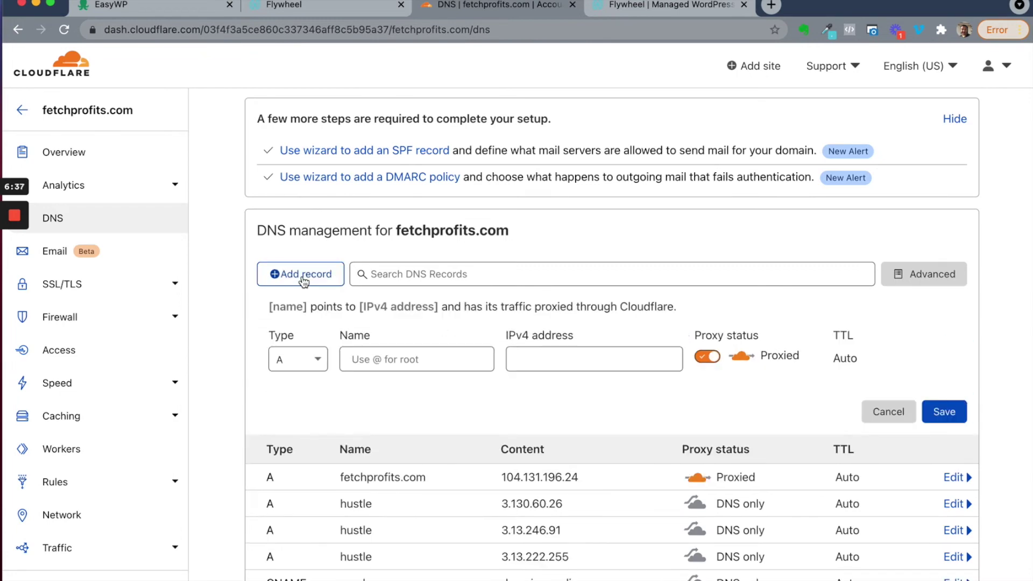
left_click(307, 371)
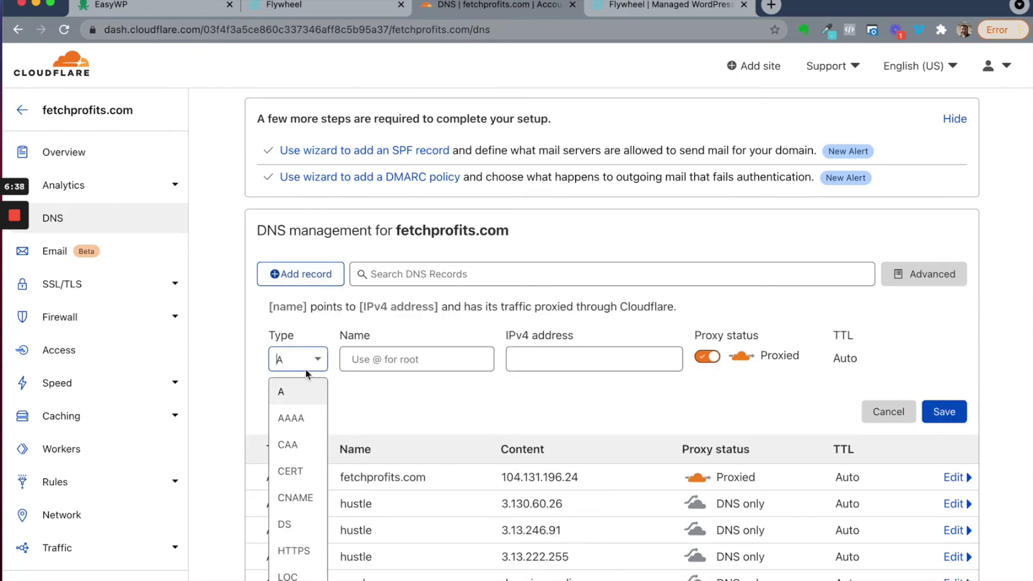
left_click(295, 498)
left_click(414, 358)
type("www")
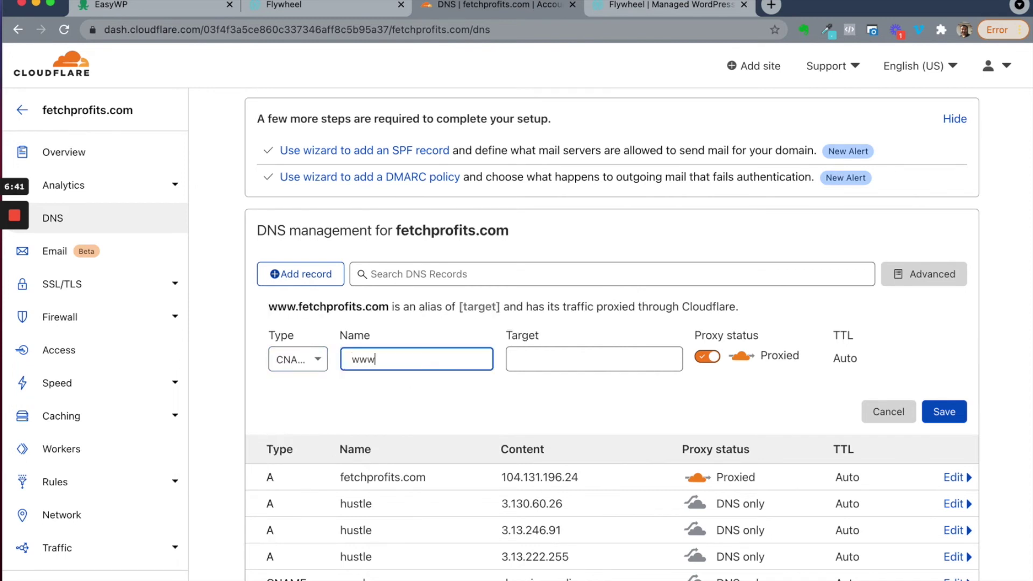
left_click(548, 368)
type("ingress-comporellon.easywp.com")
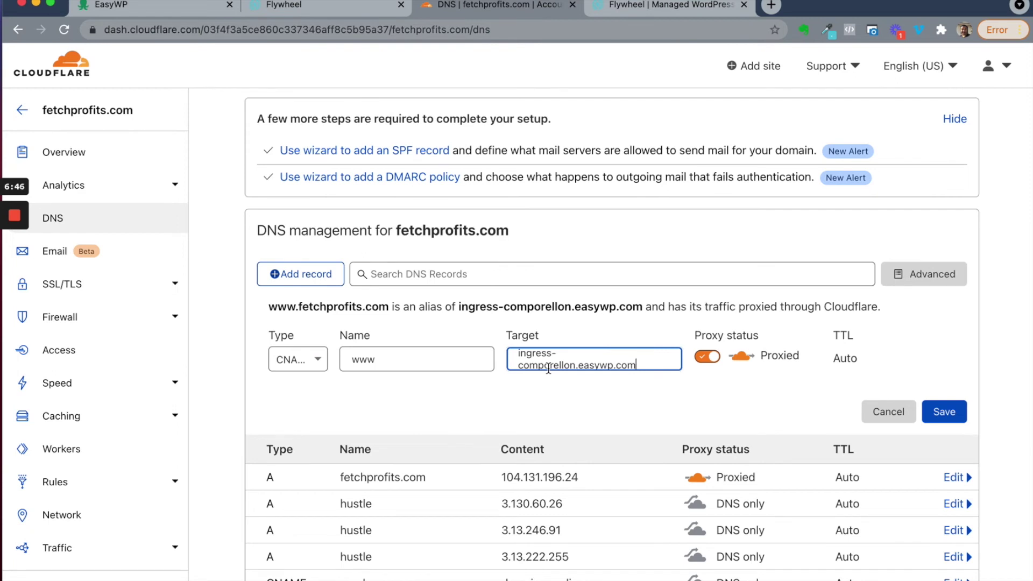
left_click(708, 359)
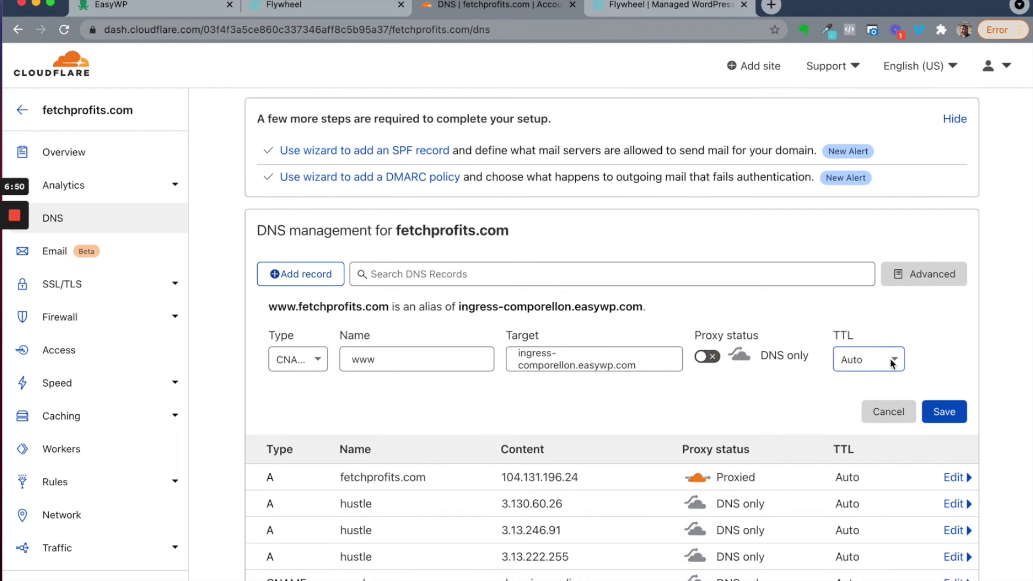